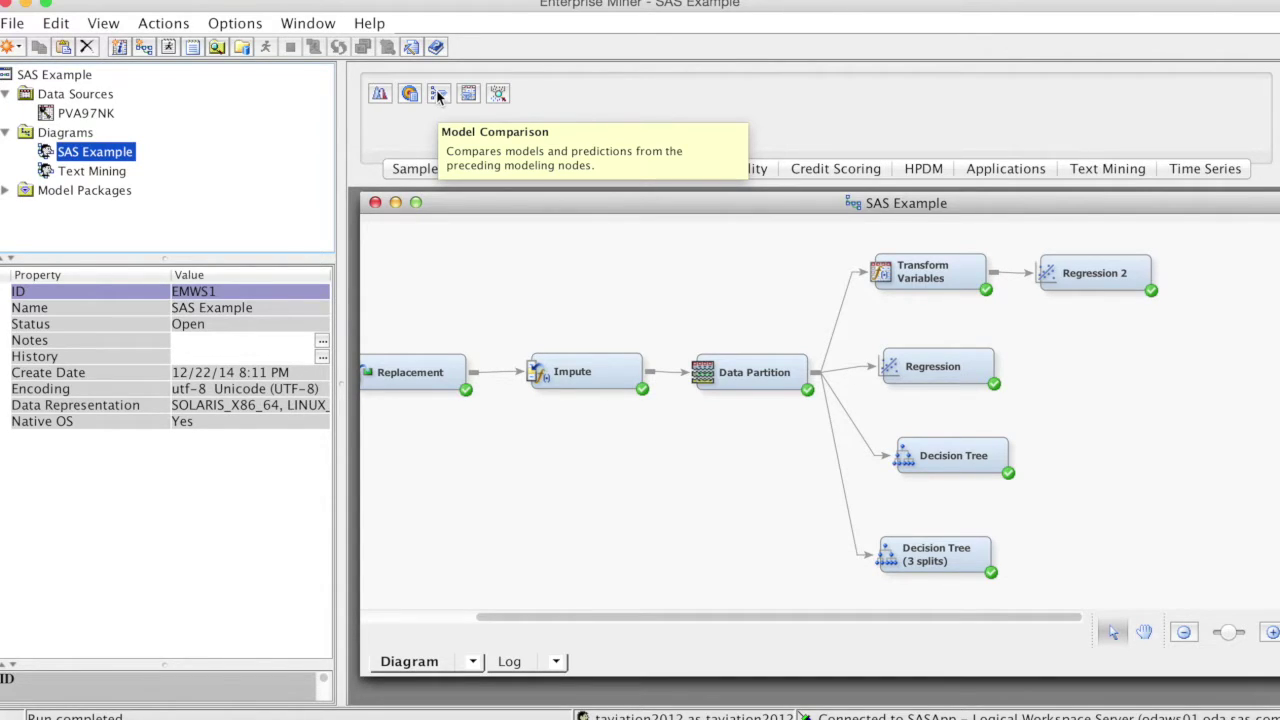
Place a Model Comparison node right of the models and connect Regression 2 and Regression to it
{"action": "left_click_drag", "start_coordinate": [438, 94], "coordinate": [763, 531]}
{"action": "left_click_drag", "start_coordinate": [438, 95], "coordinate": [1190, 445]}
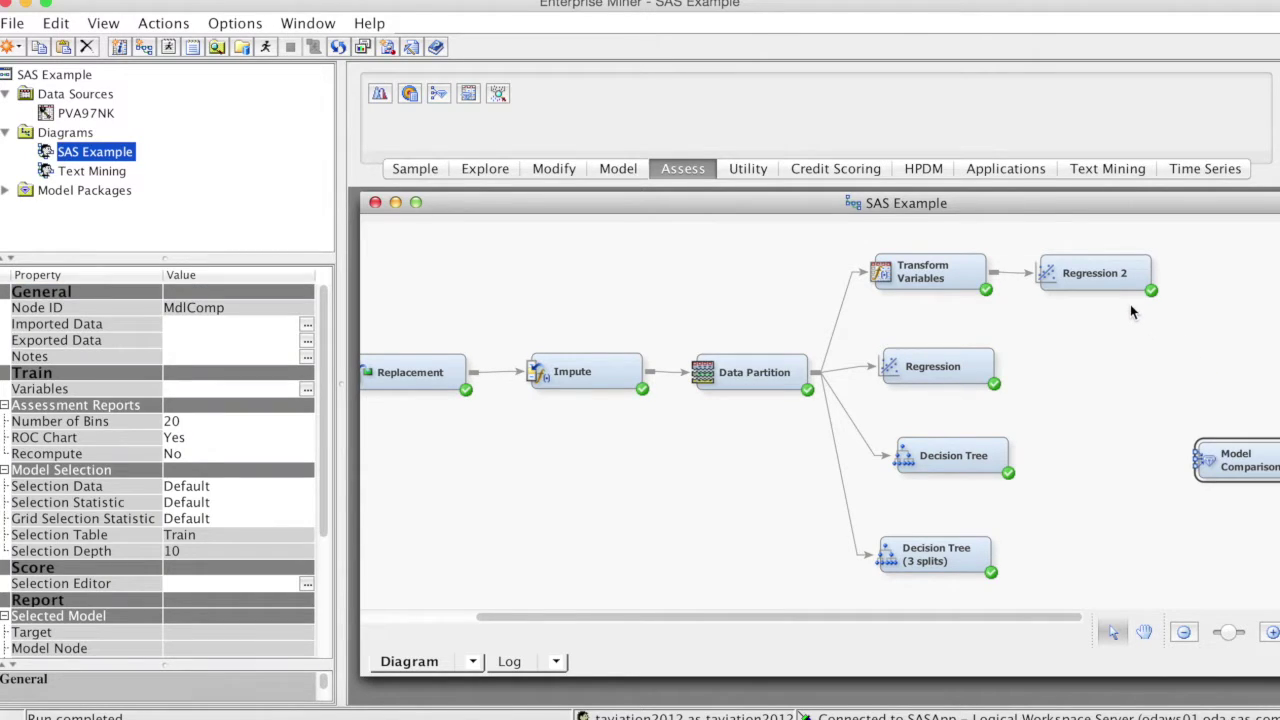
{"action": "mouse_move", "coordinate": [1123, 286]}
{"action": "left_mouse_down"}
{"action": "mouse_move", "coordinate": [1177, 375]}
{"action": "mouse_move", "coordinate": [1145, 352]}
{"action": "mouse_move", "coordinate": [1136, 273]}
{"action": "mouse_move", "coordinate": [1220, 432]}
{"action": "left_mouse_up"}
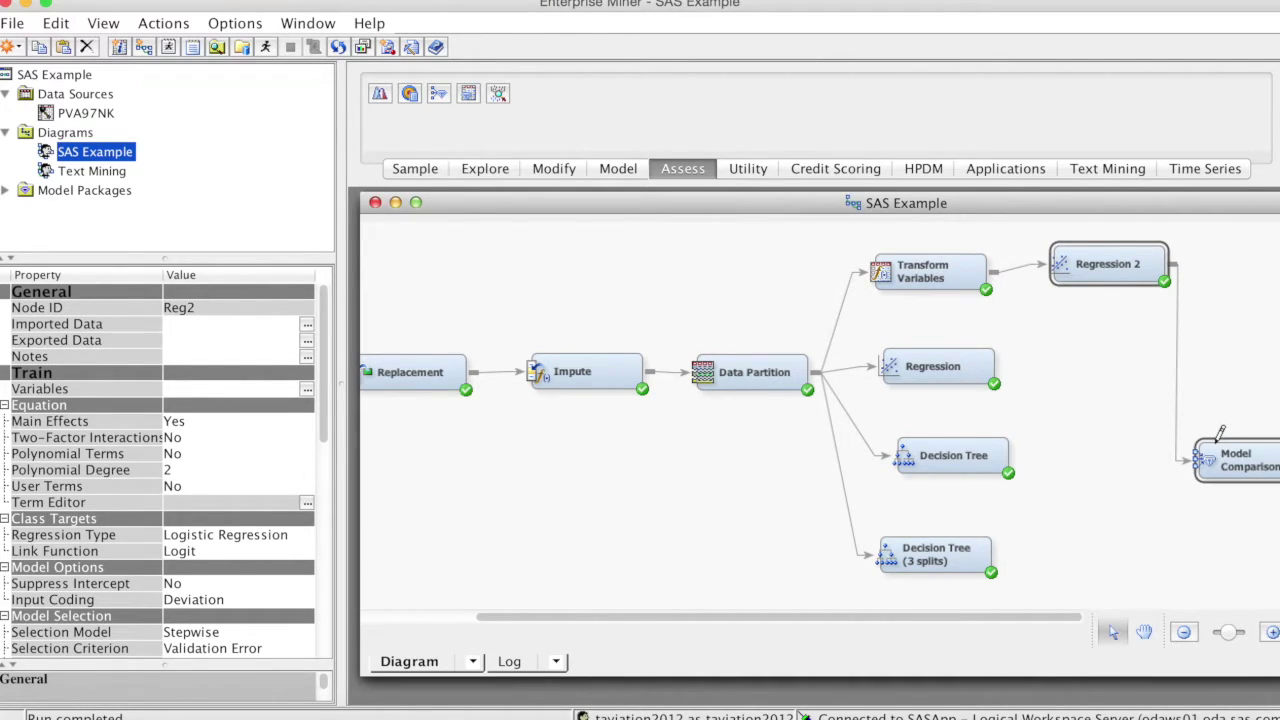
{"action": "left_click_drag", "start_coordinate": [1000, 367], "coordinate": [1190, 458]}
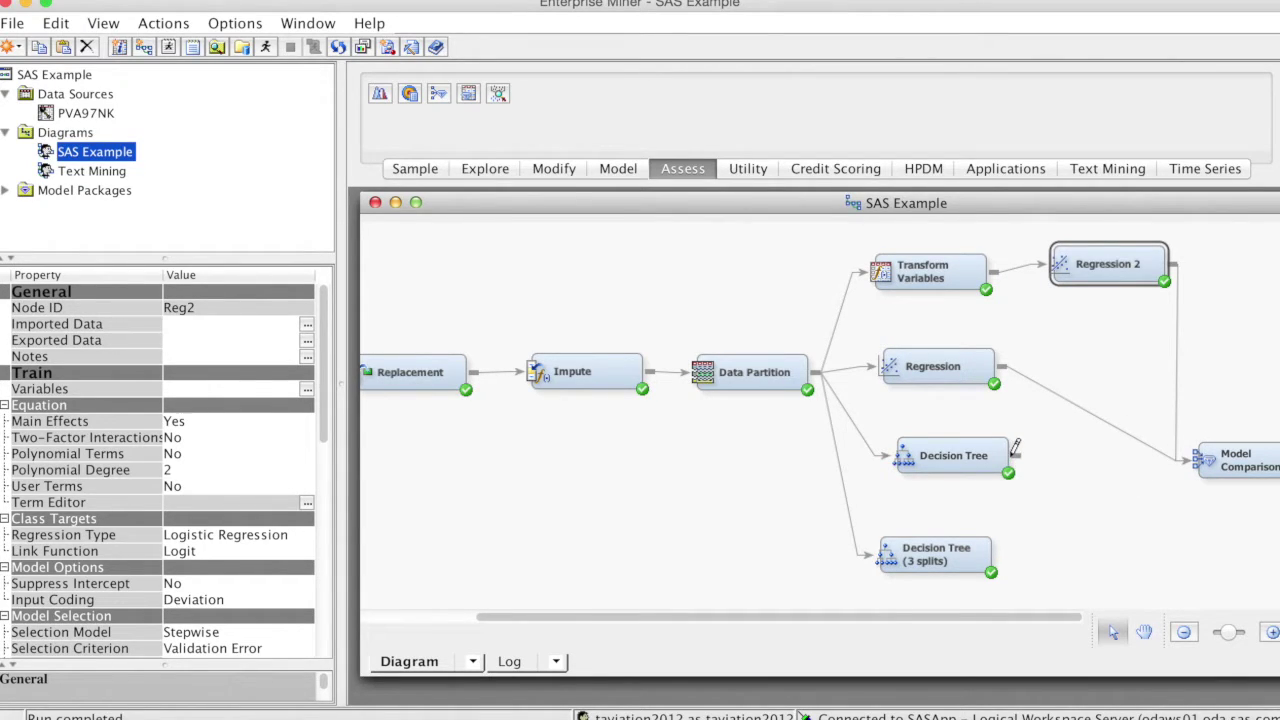
Connect Decision Tree and Decision Tree (3 splits) to Model Comparison and choose Average Squared Error as selection statistic
{"action": "left_click_drag", "start_coordinate": [1014, 449], "coordinate": [1202, 458]}
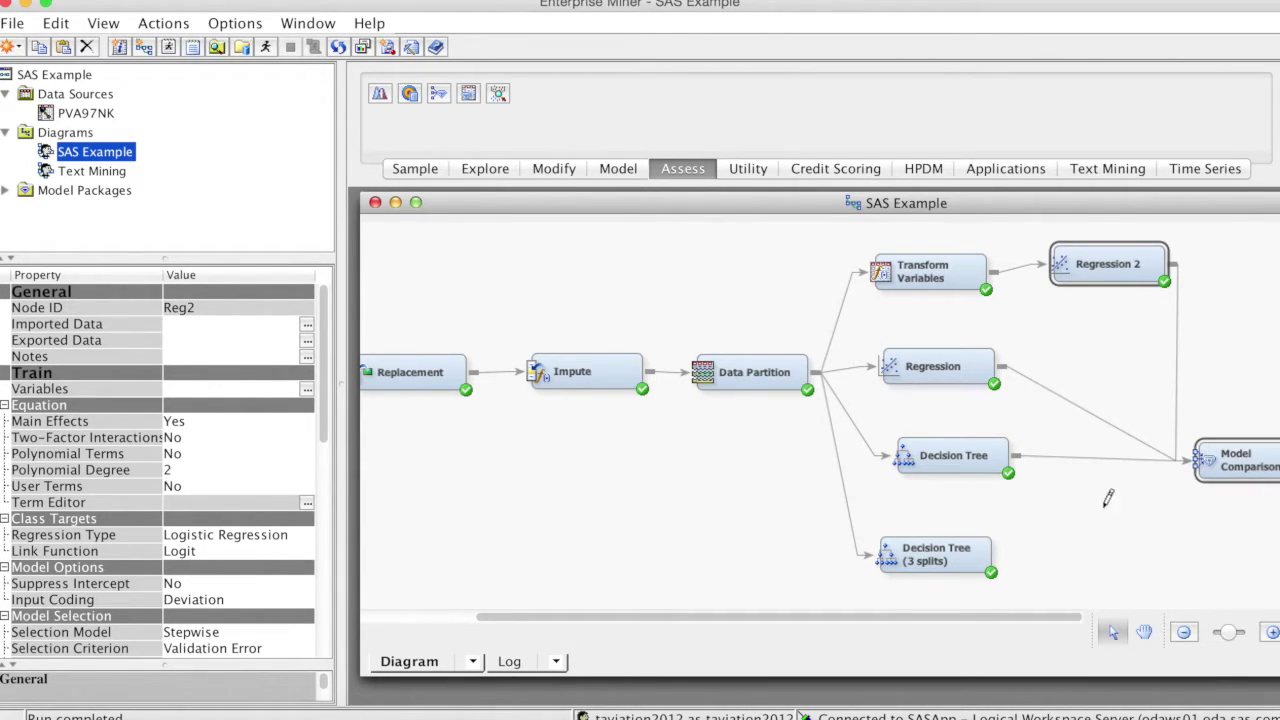
{"action": "left_click_drag", "start_coordinate": [1000, 553], "coordinate": [1195, 462]}
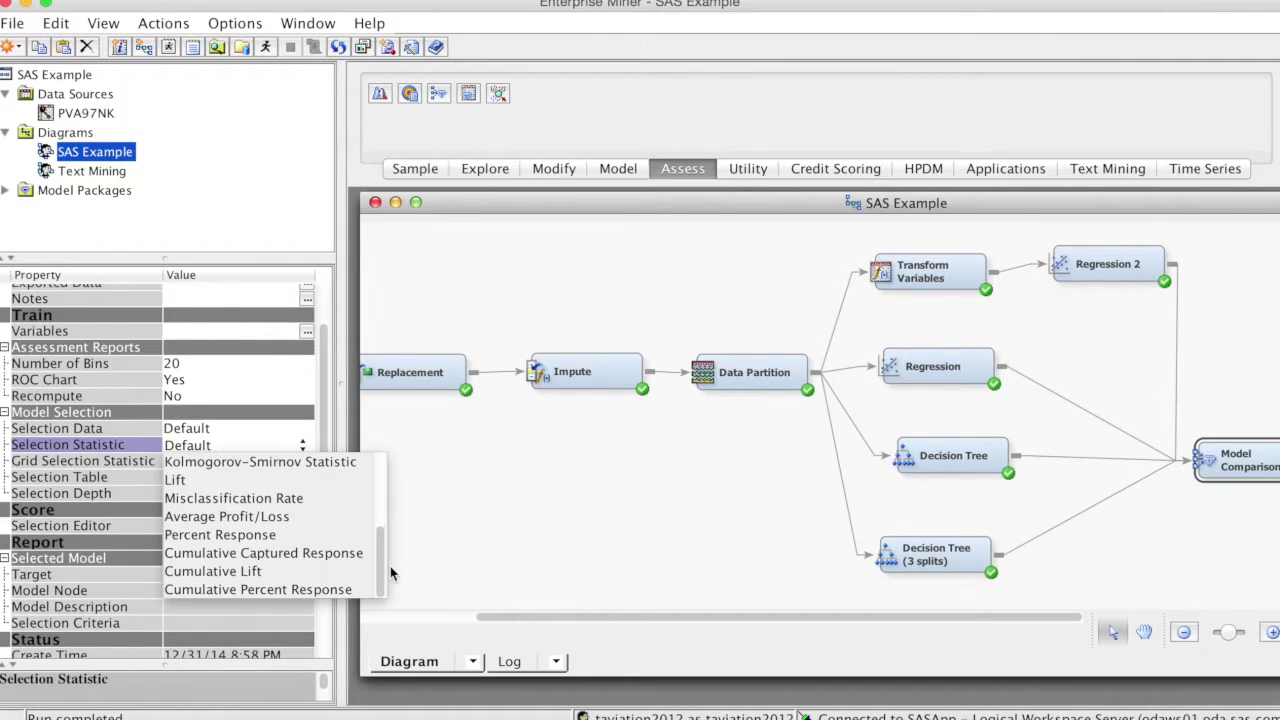
{"action": "left_click_drag", "start_coordinate": [390, 566], "coordinate": [380, 478]}
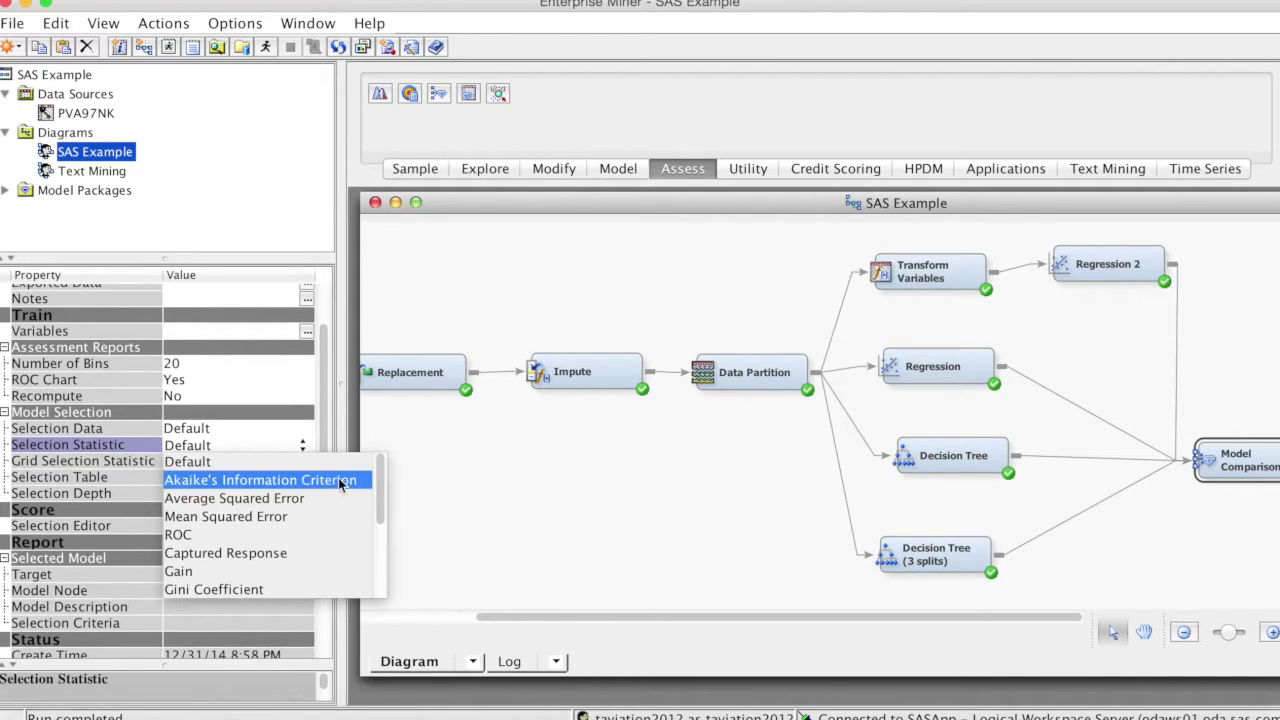
{"action": "left_click", "coordinate": [289, 503]}
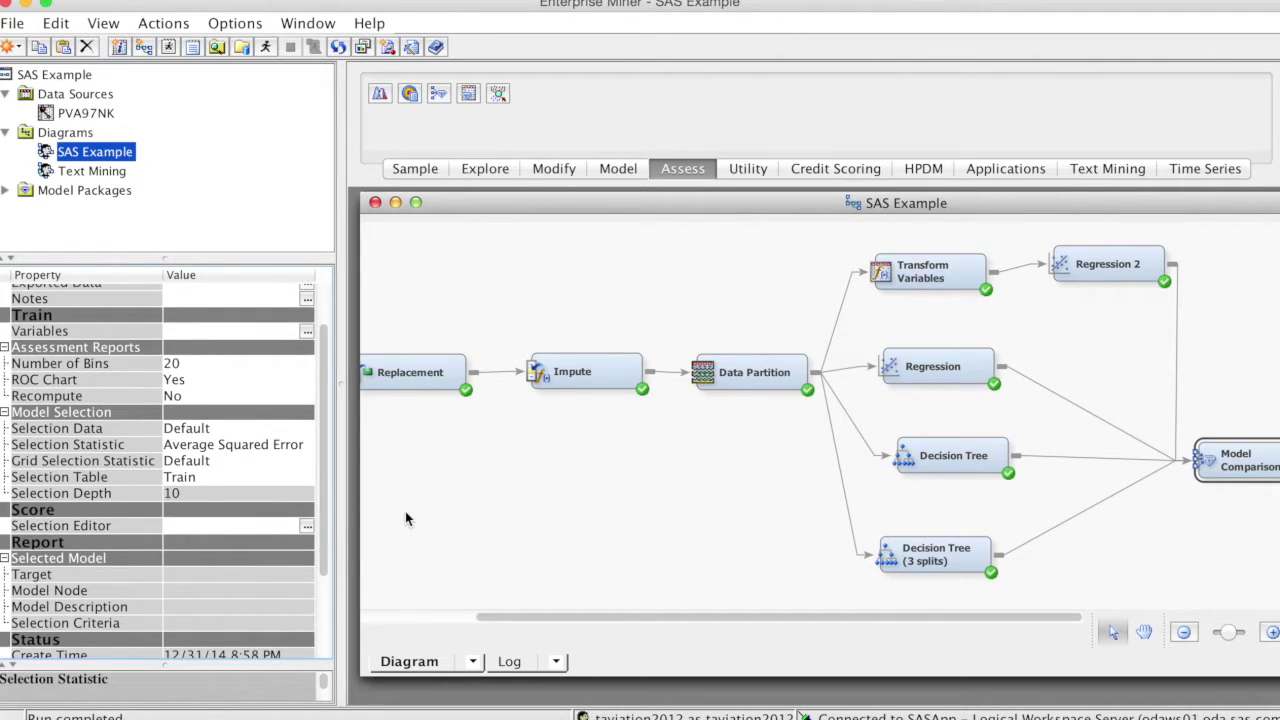
Set the Model Comparison Selection Table to Validation
{"action": "left_click", "coordinate": [208, 484]}
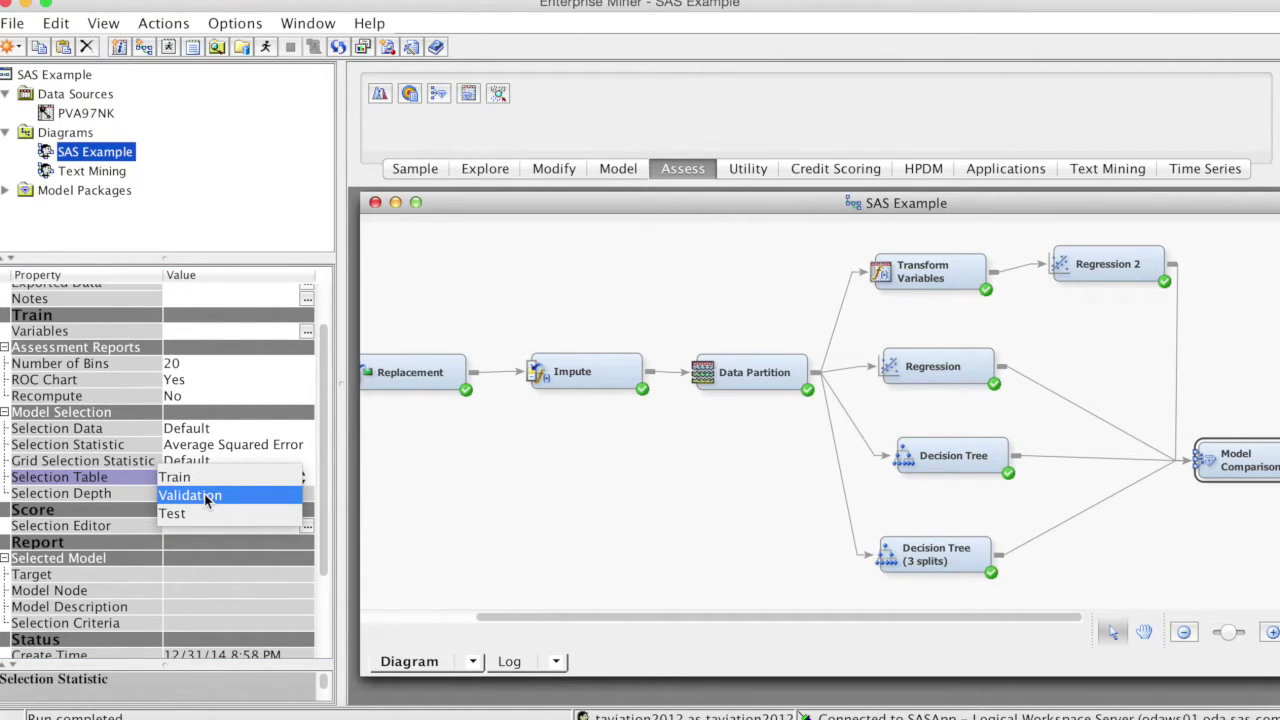
{"action": "left_click", "coordinate": [206, 496]}
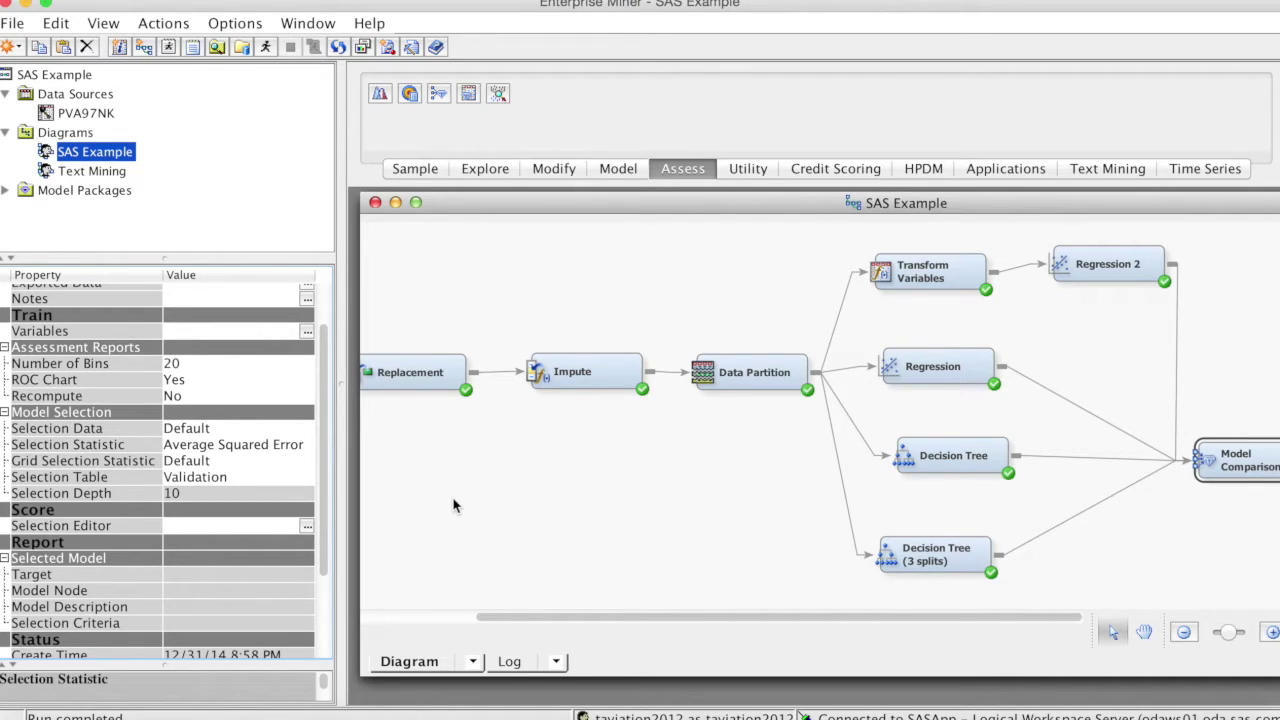
{"action": "right_click", "coordinate": [1235, 460]}
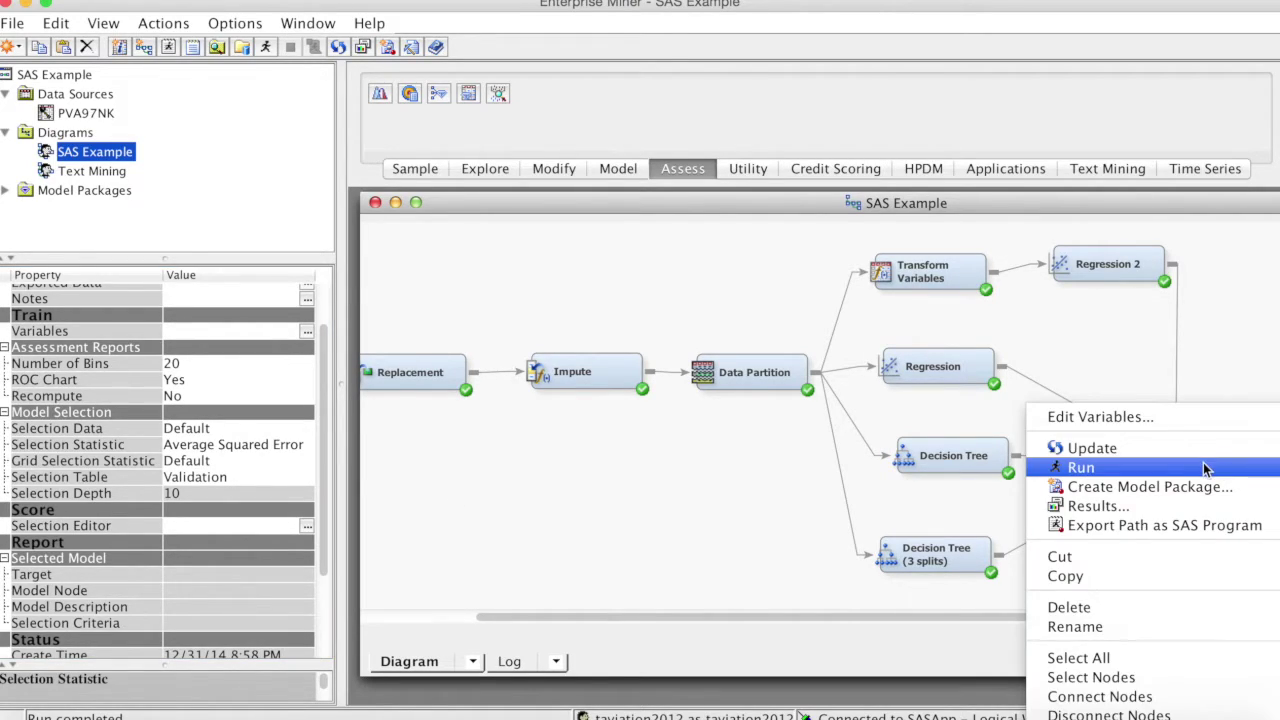
Run the Model Comparison path and open its results, maximizing the Fit Statistics table
{"action": "left_click", "coordinate": [1203, 462]}
{"action": "left_click", "coordinate": [1010, 494]}
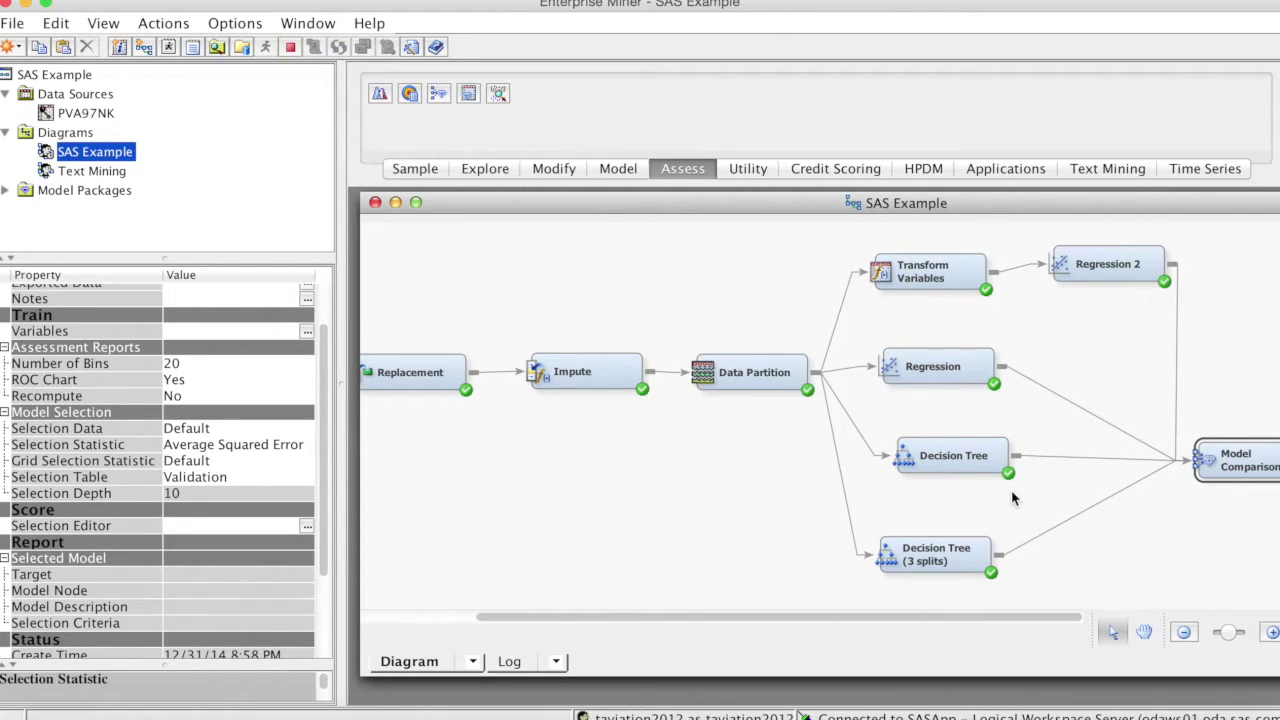
{"action": "left_click", "coordinate": [880, 497]}
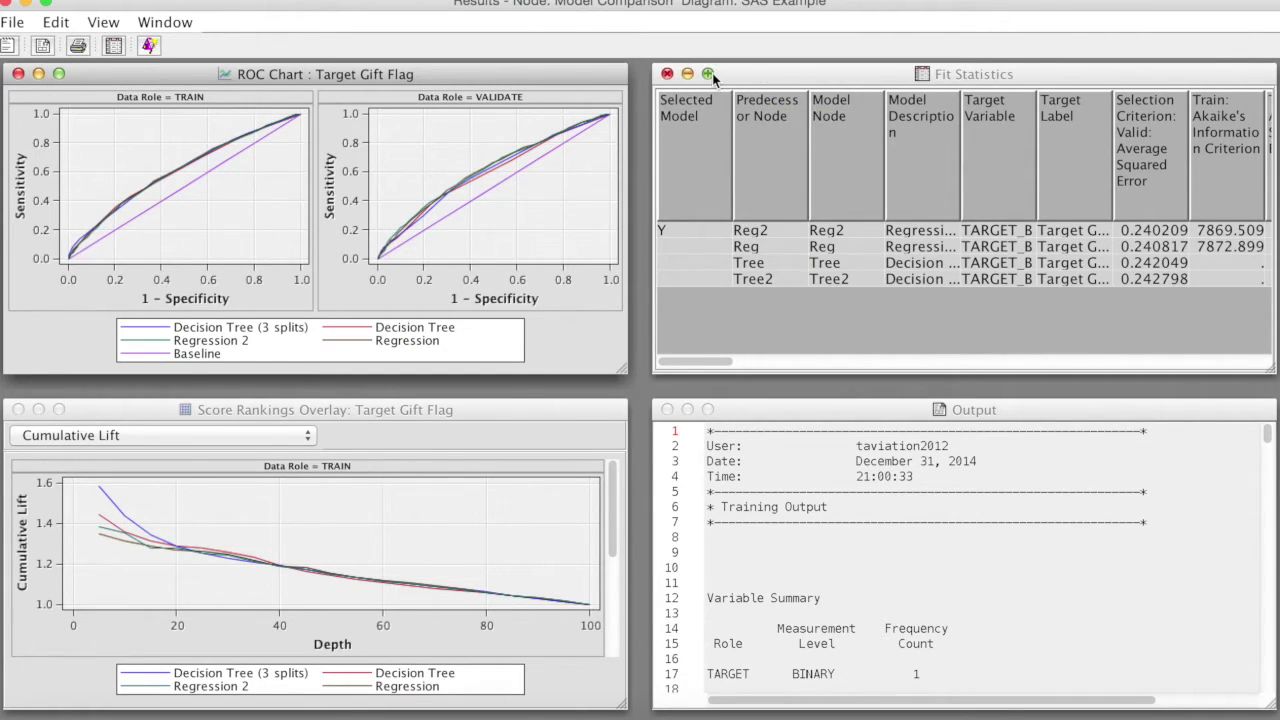
{"action": "left_click", "coordinate": [708, 73]}
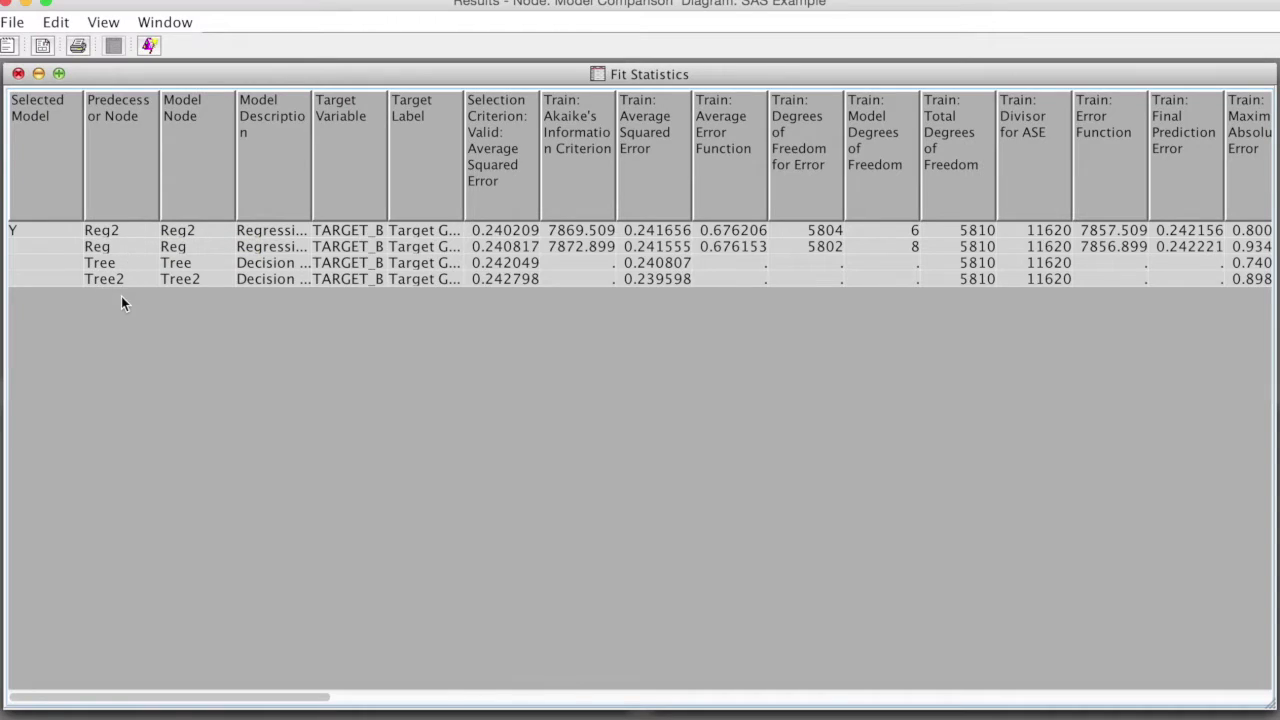
Scroll the Fit Statistics table across to review the Valid statistics columns
{"action": "scroll", "coordinate": [855, 705], "scroll_direction": "right", "scroll_amount": 5}
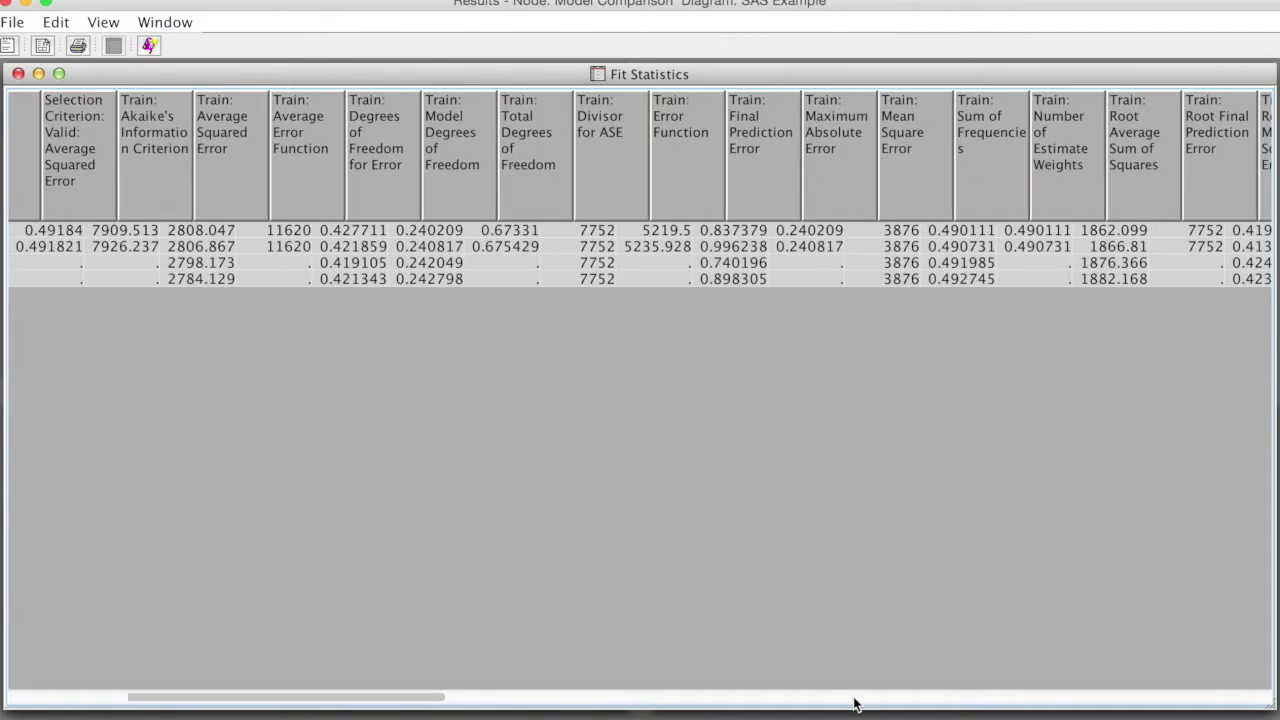
{"action": "left_click", "coordinate": [855, 700]}
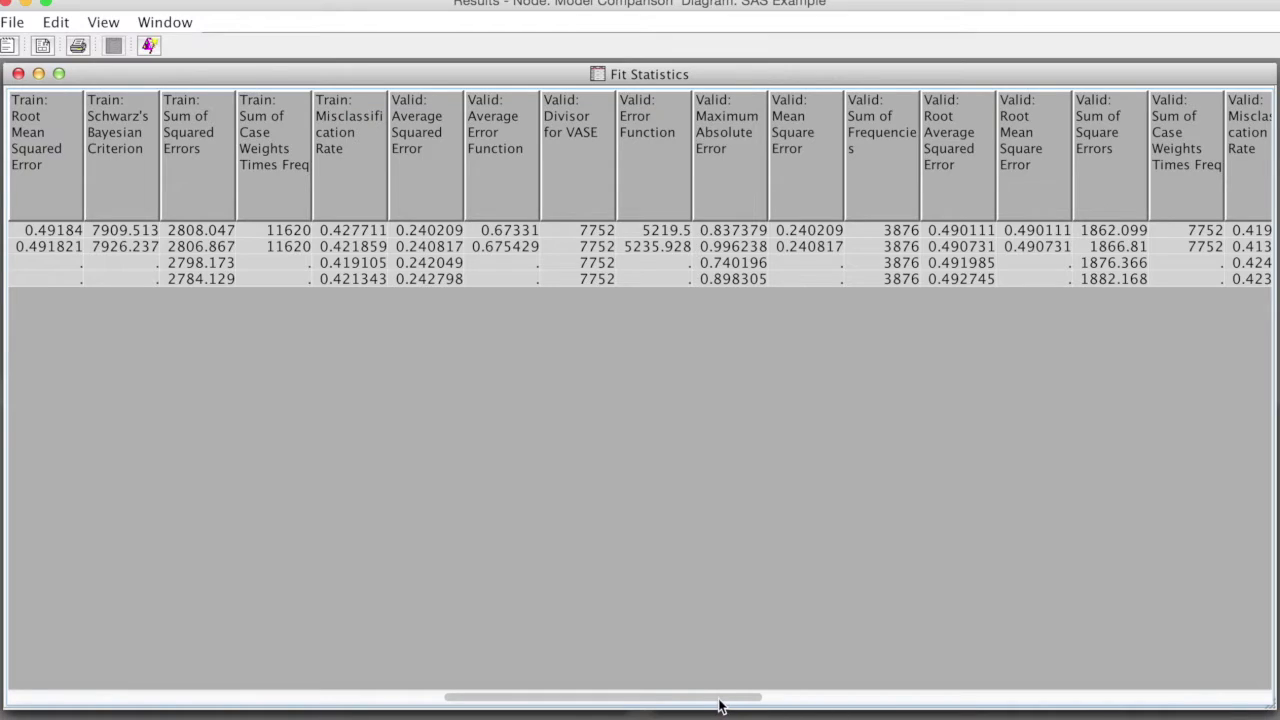
{"action": "left_click_drag", "start_coordinate": [720, 703], "coordinate": [749, 703]}
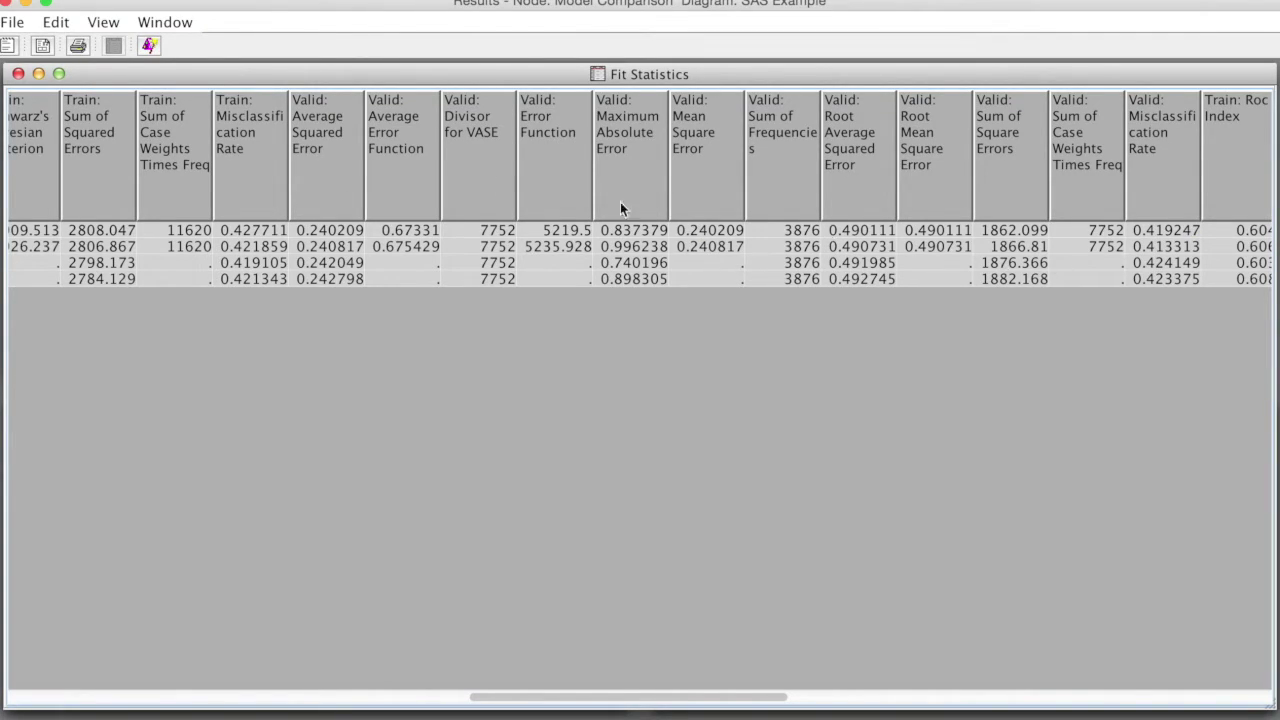
{"action": "left_click", "coordinate": [172, 26]}
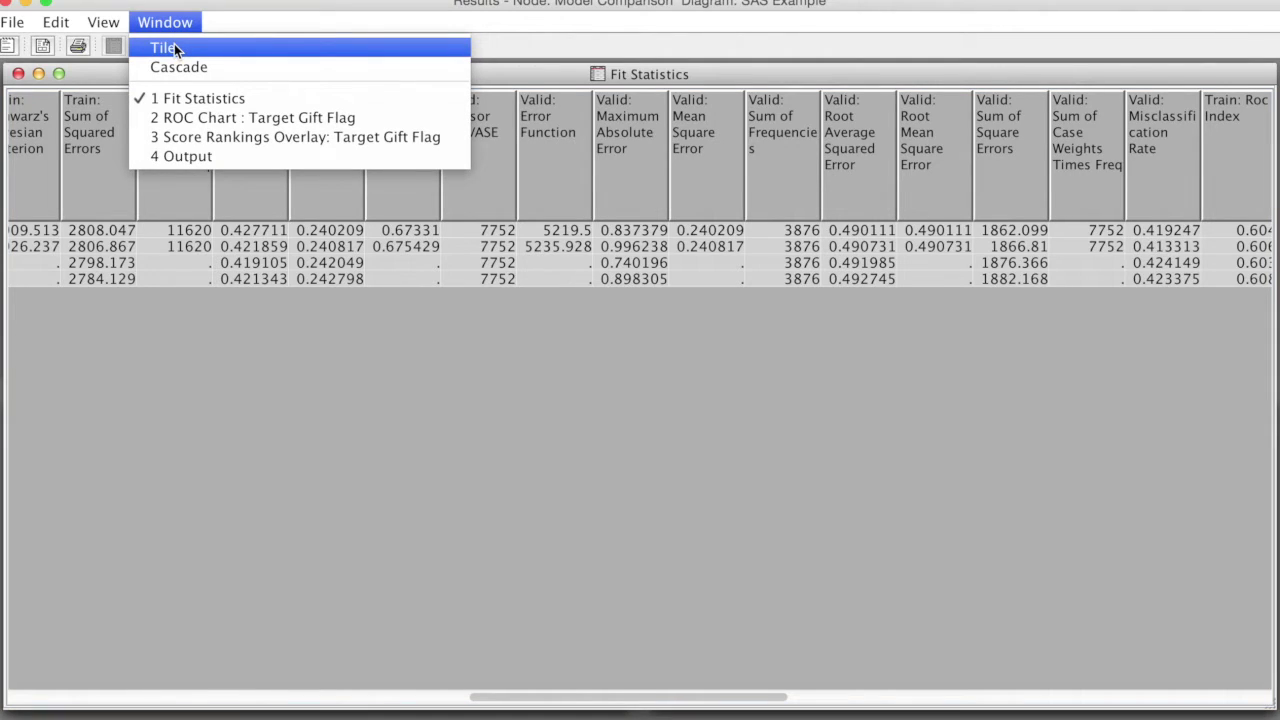
Tile the result windows, enlarge the ROC chart, and highlight each of the four models' ROC curves
{"action": "left_click", "coordinate": [174, 47]}
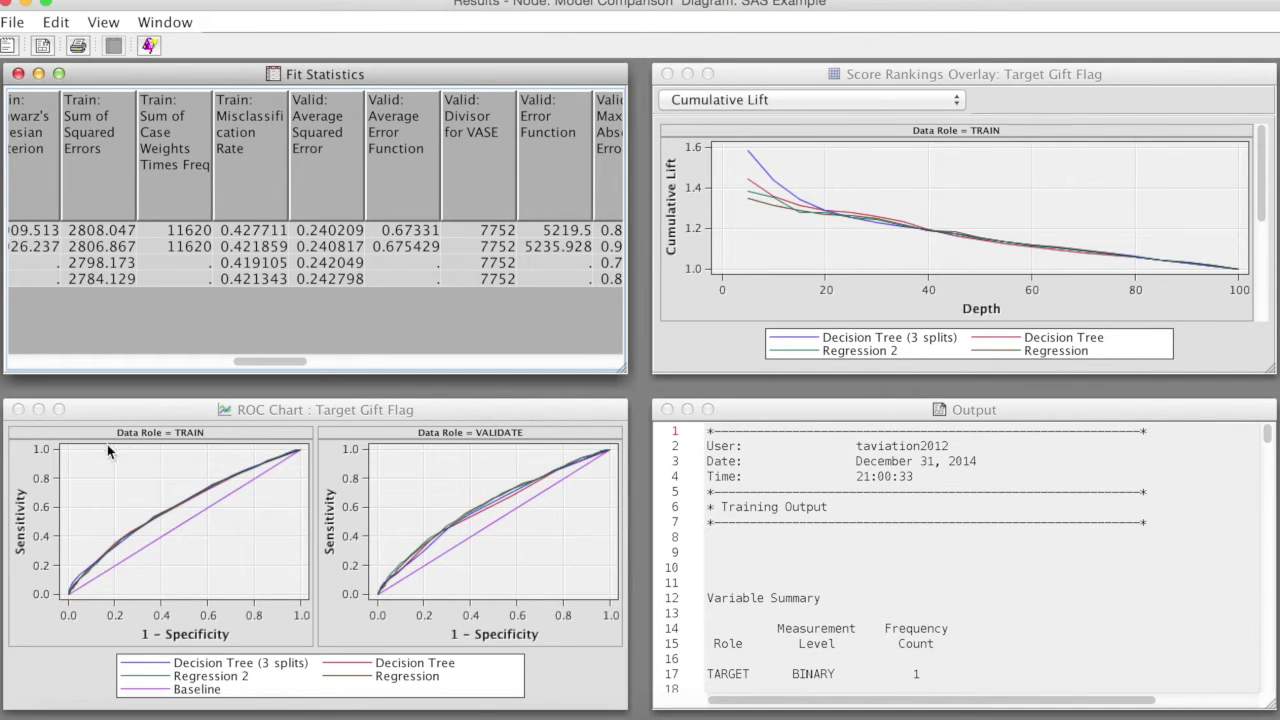
{"action": "left_click", "coordinate": [59, 409]}
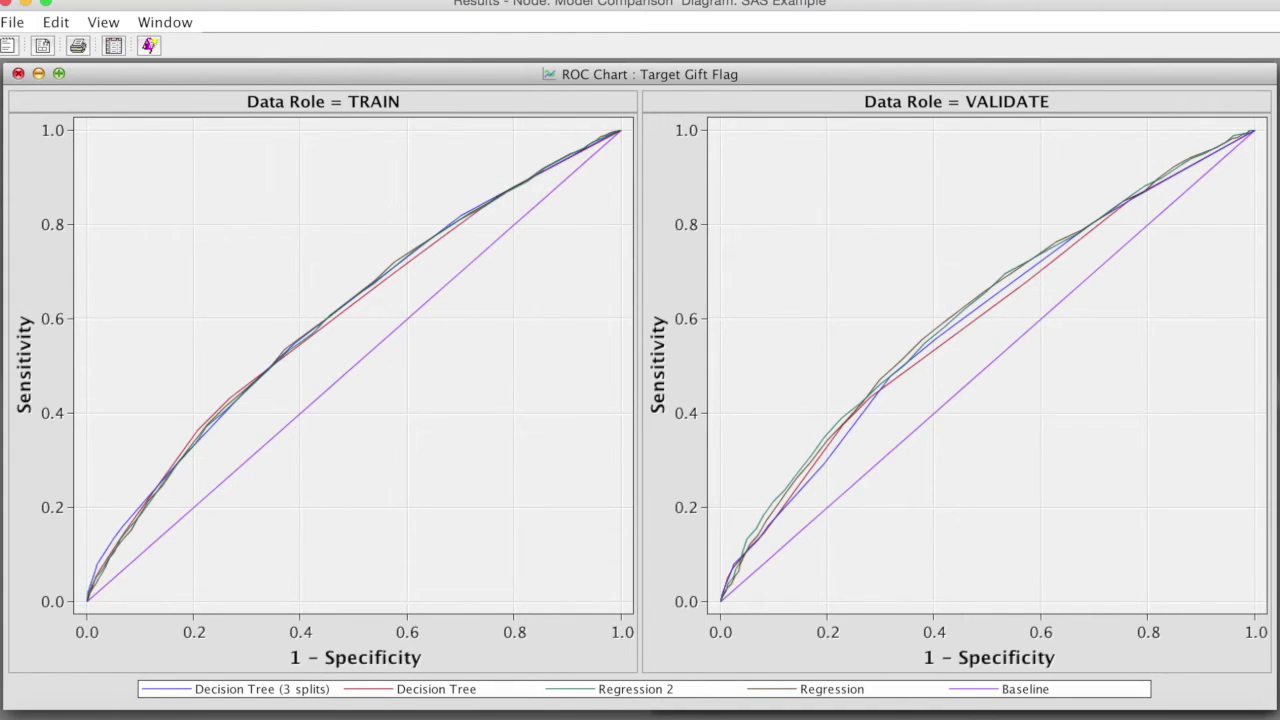
{"action": "left_click", "coordinate": [539, 360]}
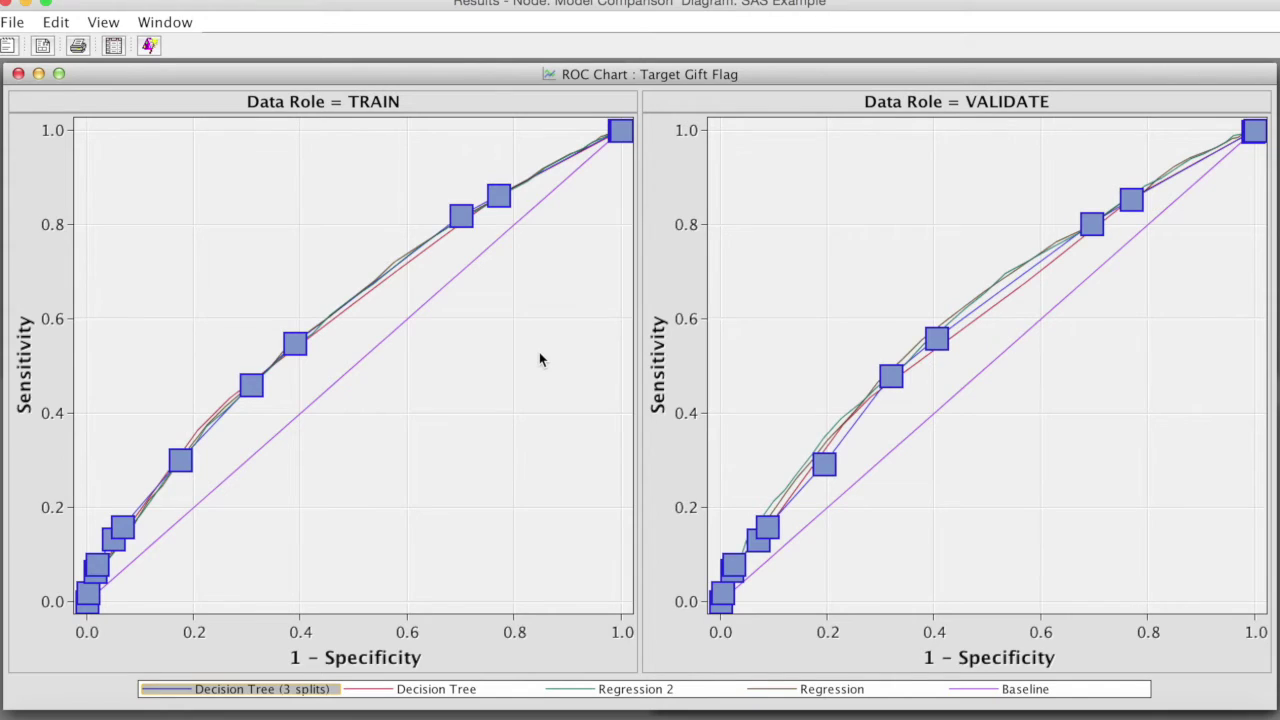
{"action": "left_click", "coordinate": [440, 690]}
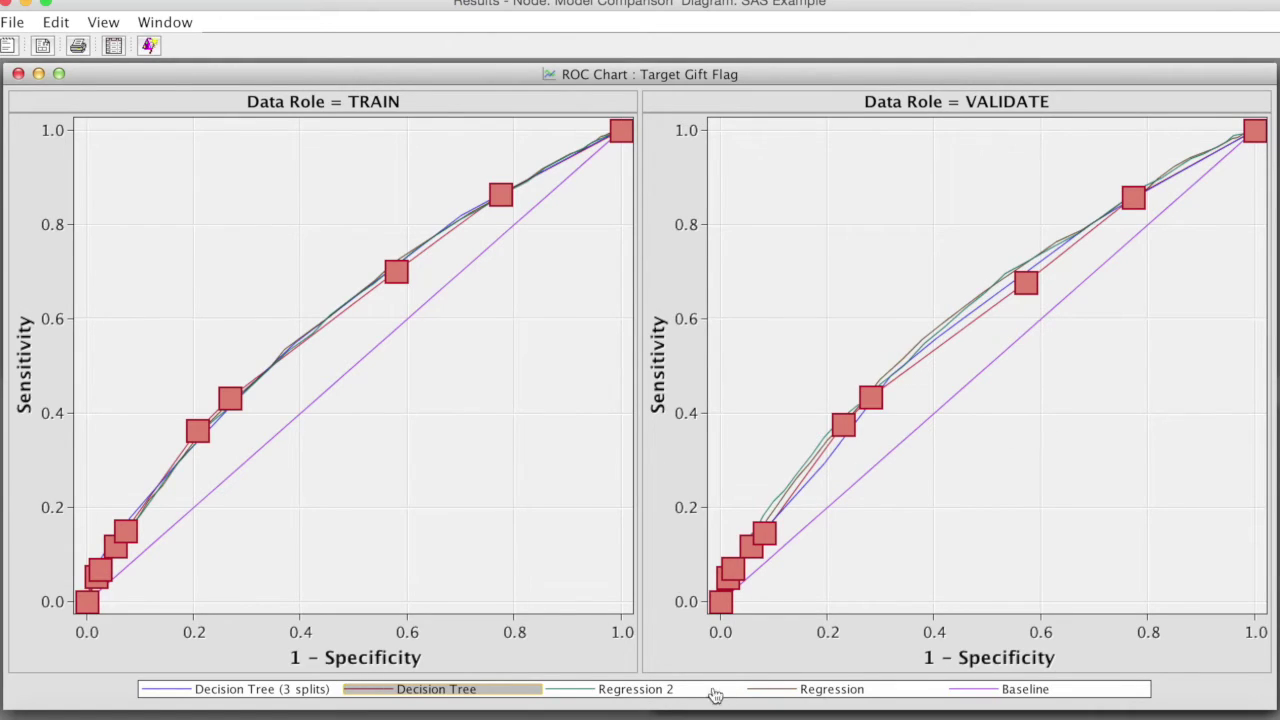
{"action": "left_click", "coordinate": [652, 693]}
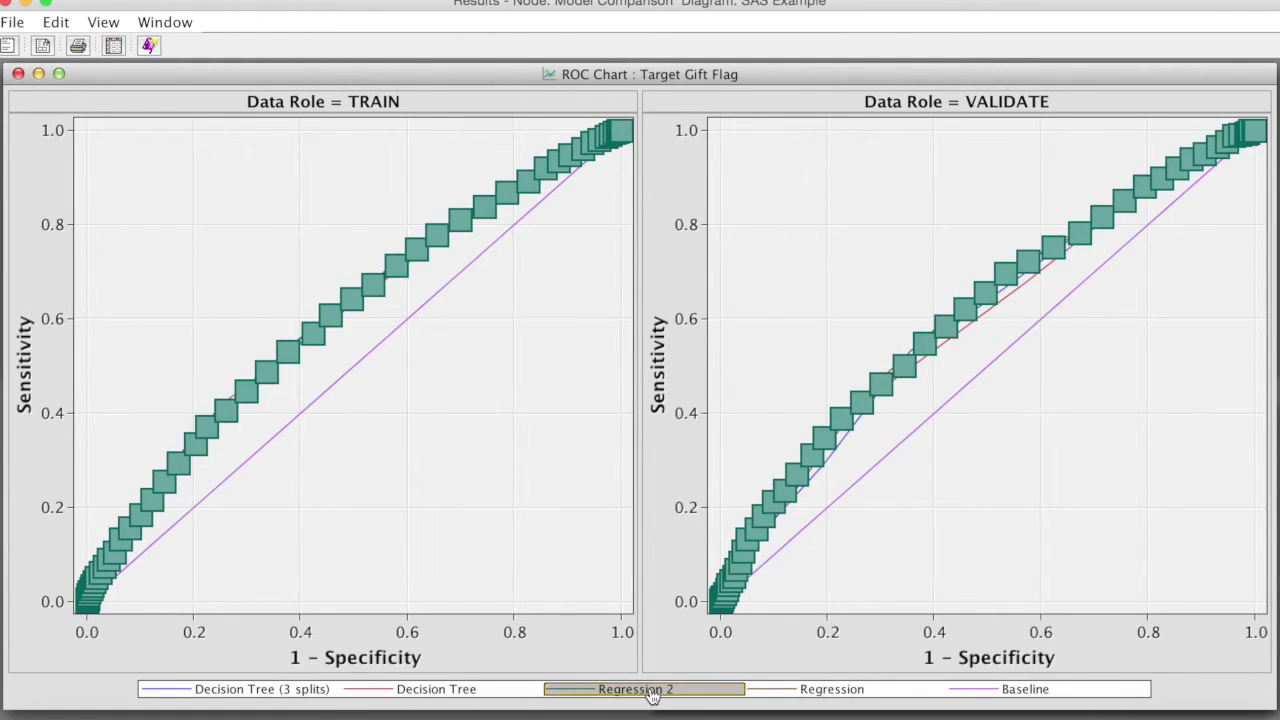
{"action": "left_click", "coordinate": [828, 693]}
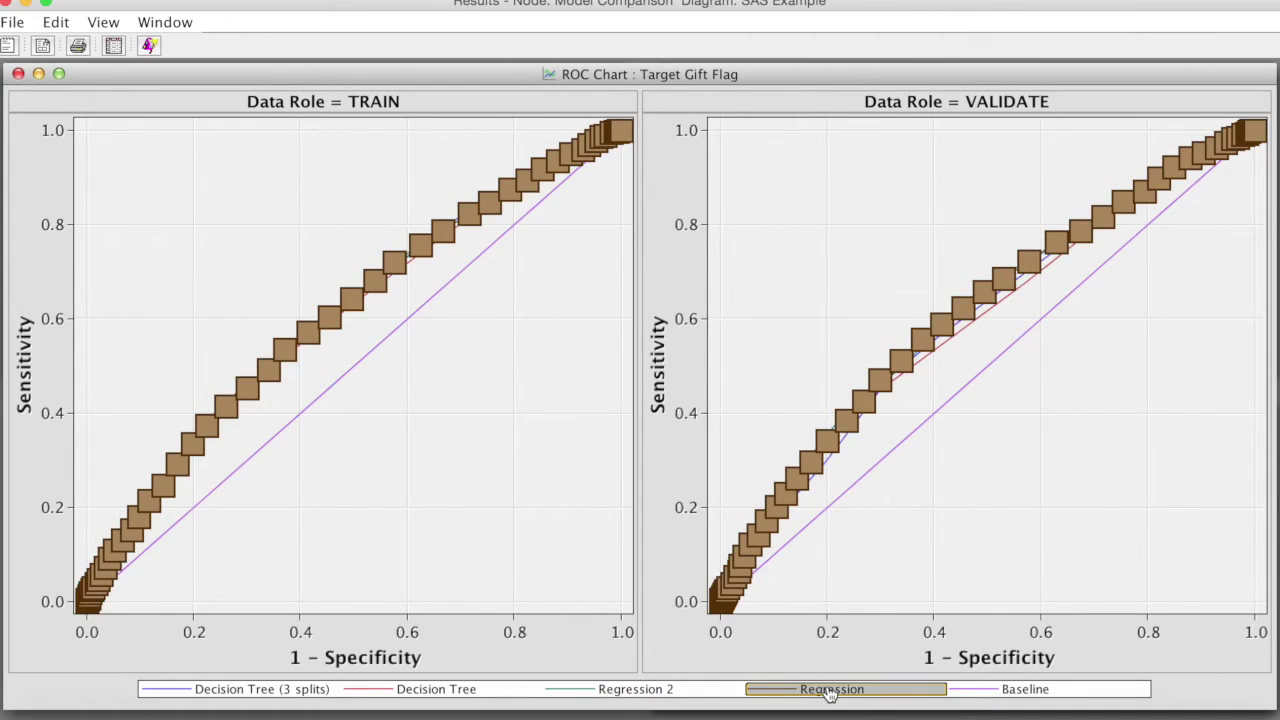
Highlight the Baseline, recheck the Regression 2 and Regression curves, then tile the result windows
{"action": "left_click", "coordinate": [1012, 694]}
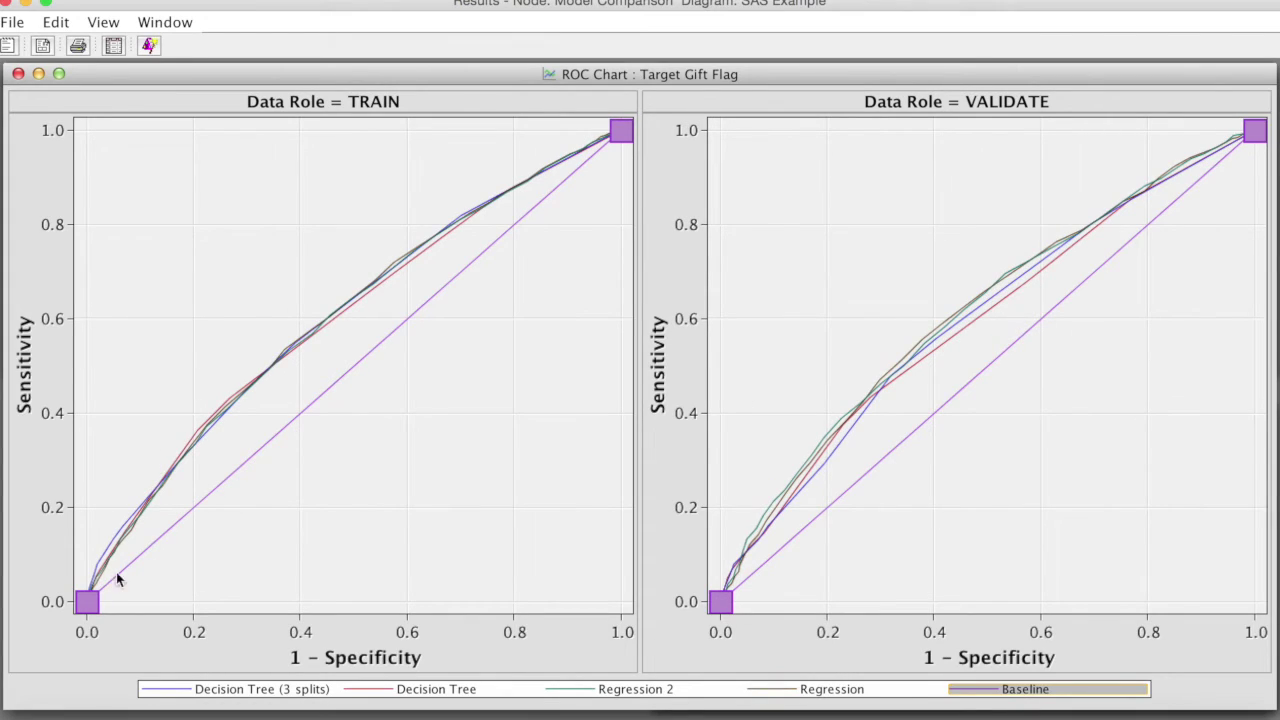
{"action": "left_click", "coordinate": [585, 693]}
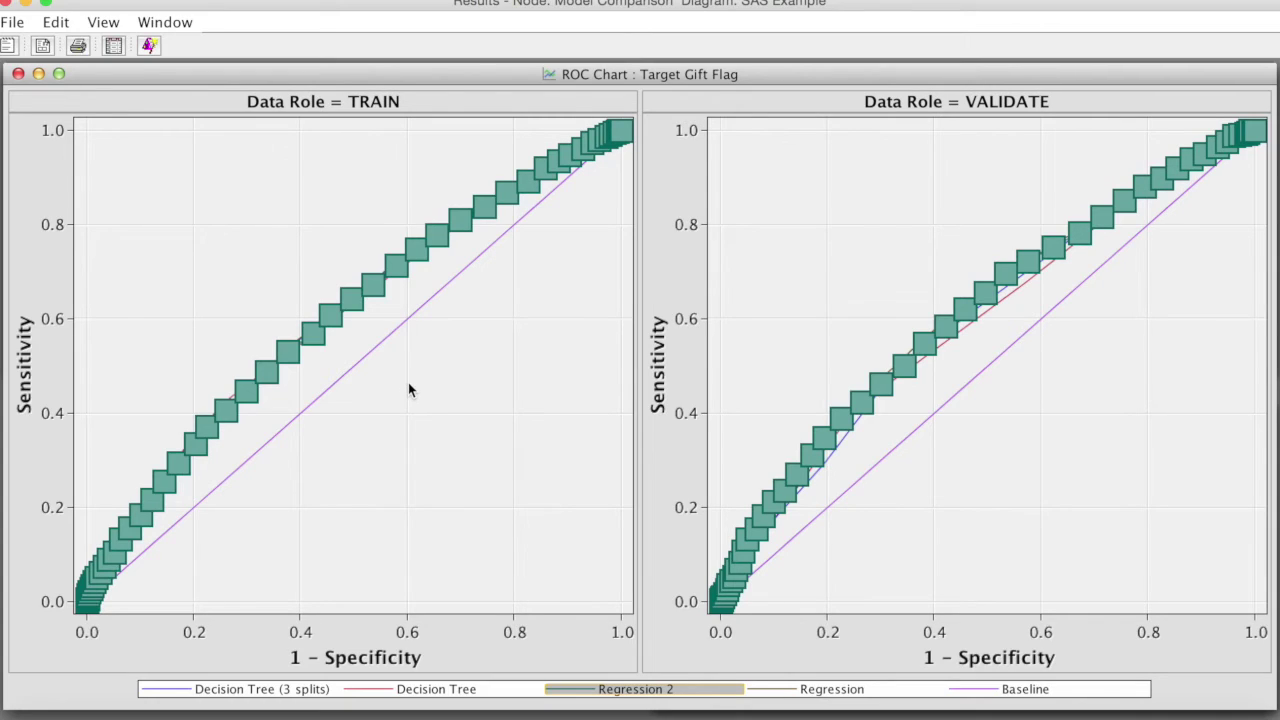
{"action": "left_click", "coordinate": [848, 693]}
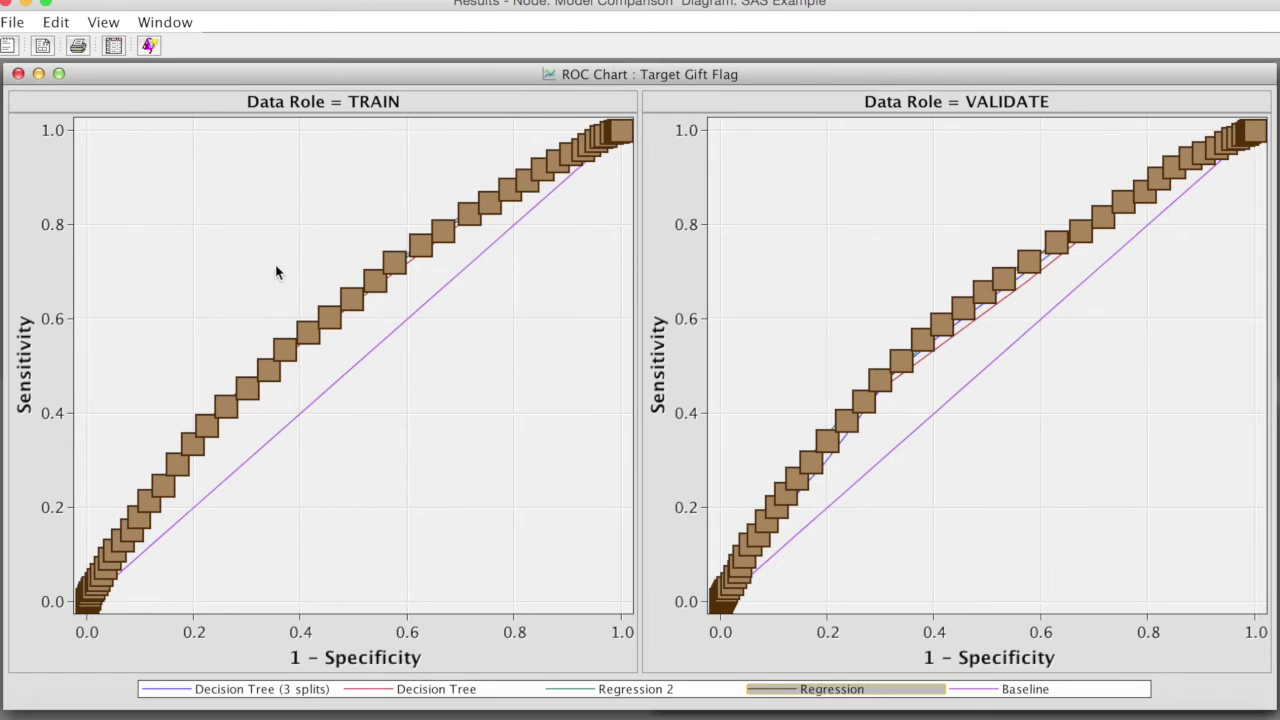
{"action": "left_click", "coordinate": [181, 28]}
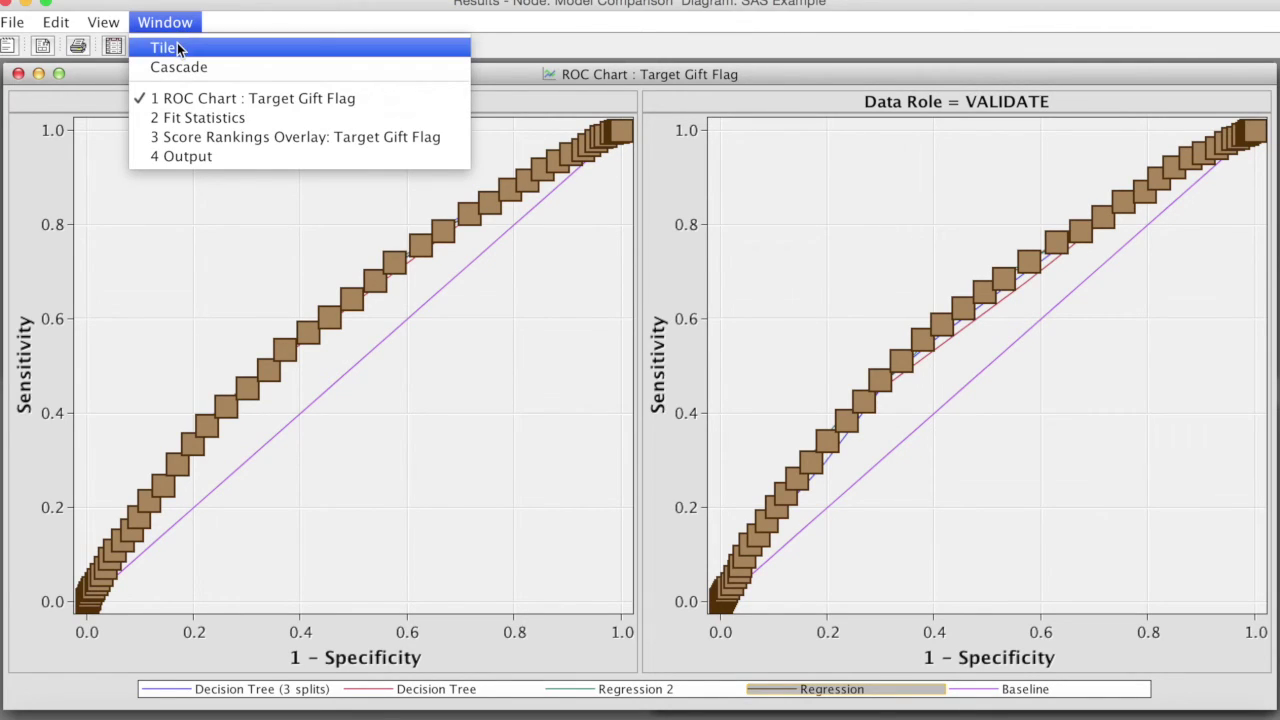
{"action": "left_click", "coordinate": [175, 46]}
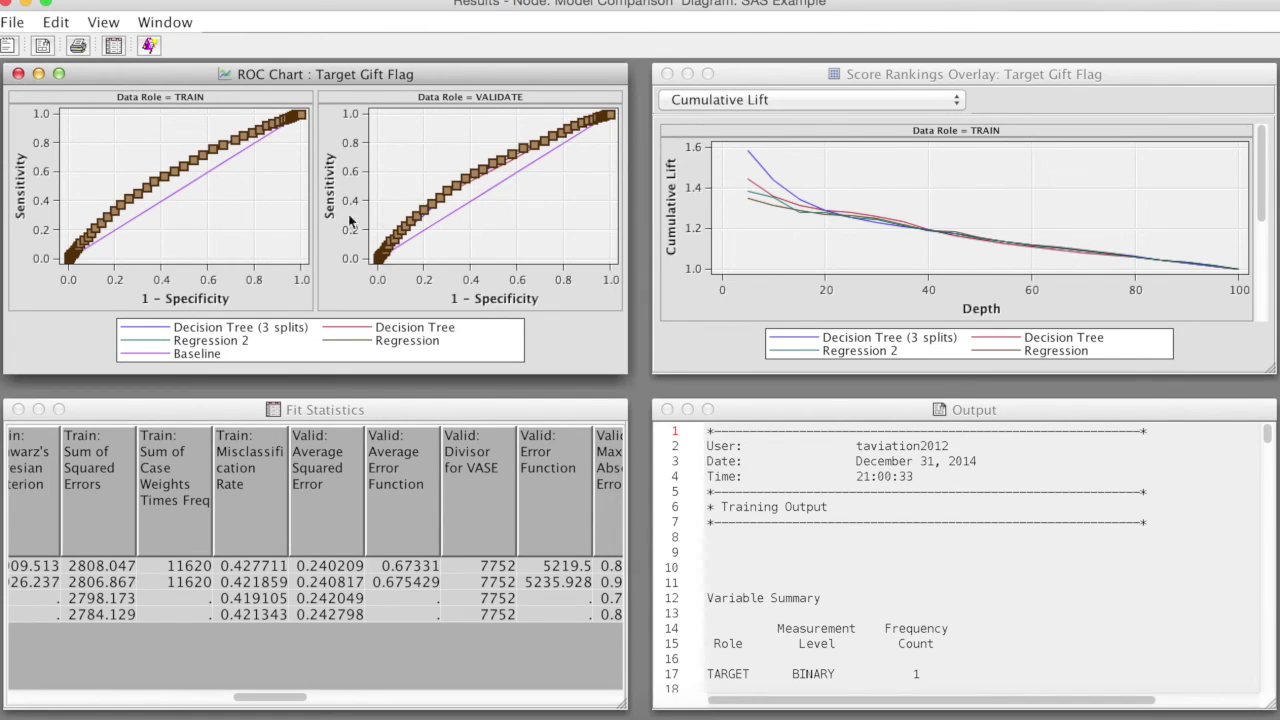
Enlarge the cumulative lift chart, highlight Decision Tree, Regression 2 and Regression lift curves, then retile
{"action": "left_click", "coordinate": [708, 75]}
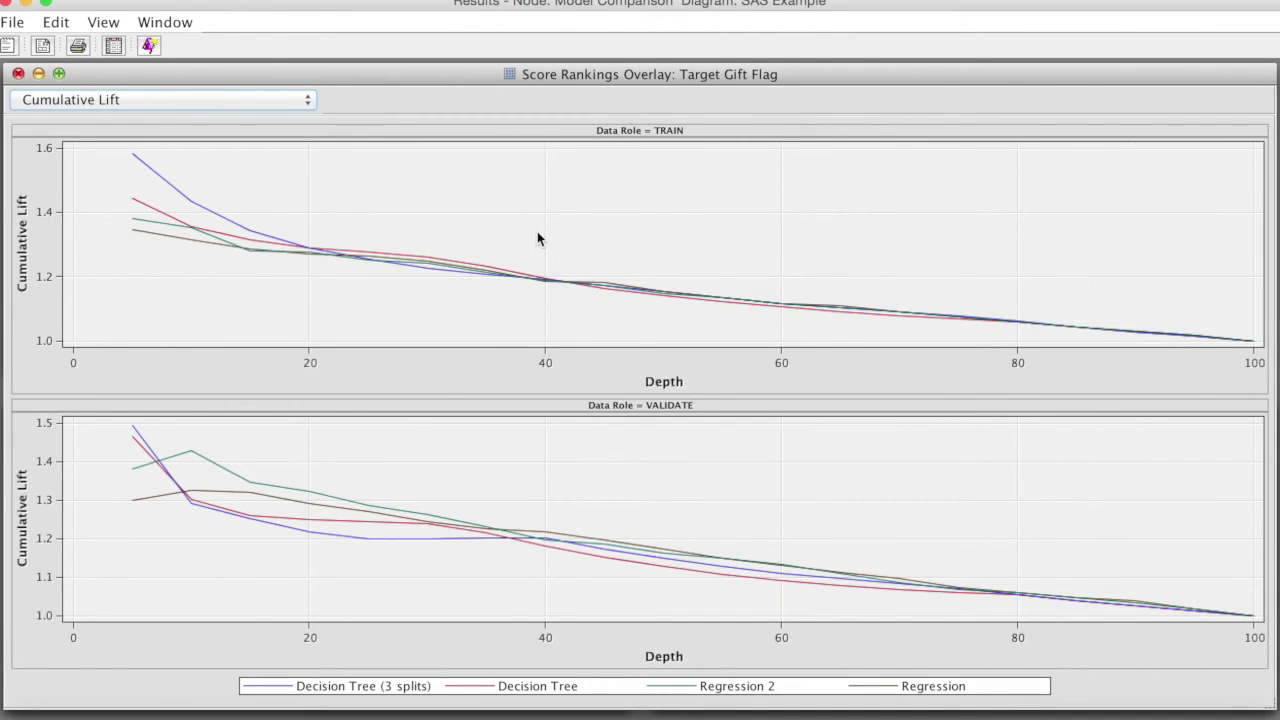
{"action": "left_click", "coordinate": [502, 686]}
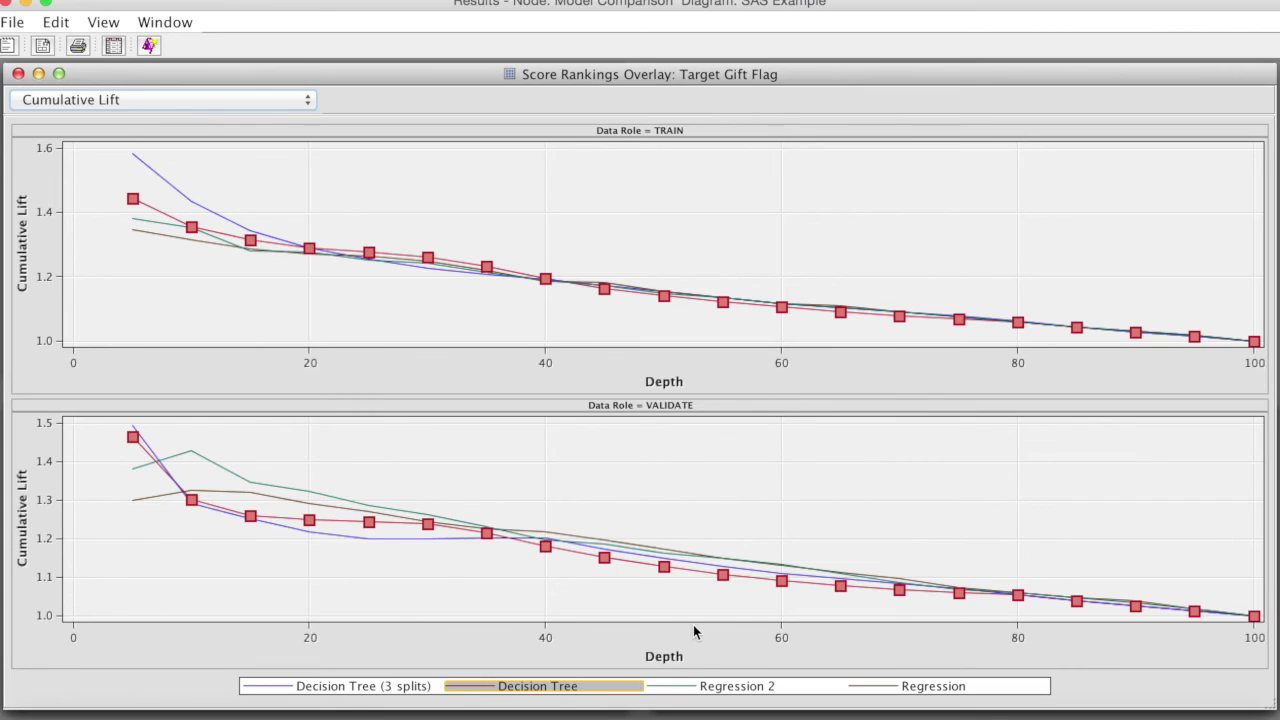
{"action": "left_click", "coordinate": [748, 687]}
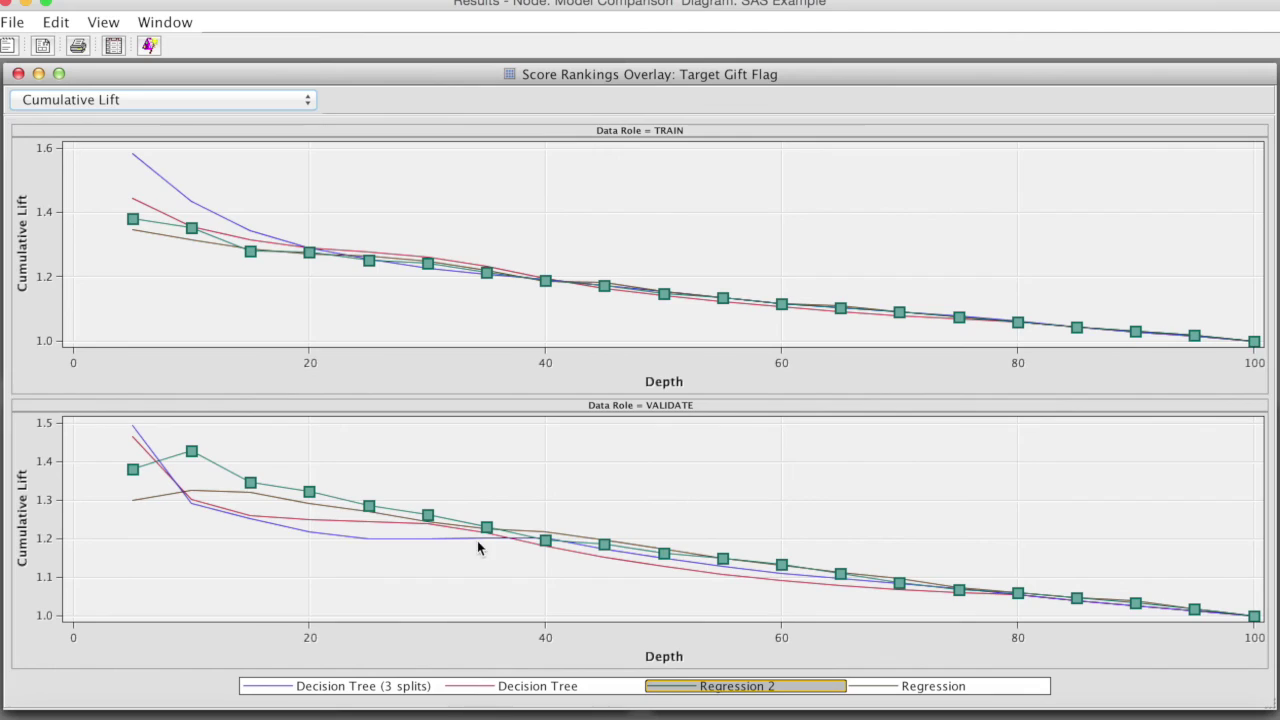
{"action": "left_click", "coordinate": [933, 688]}
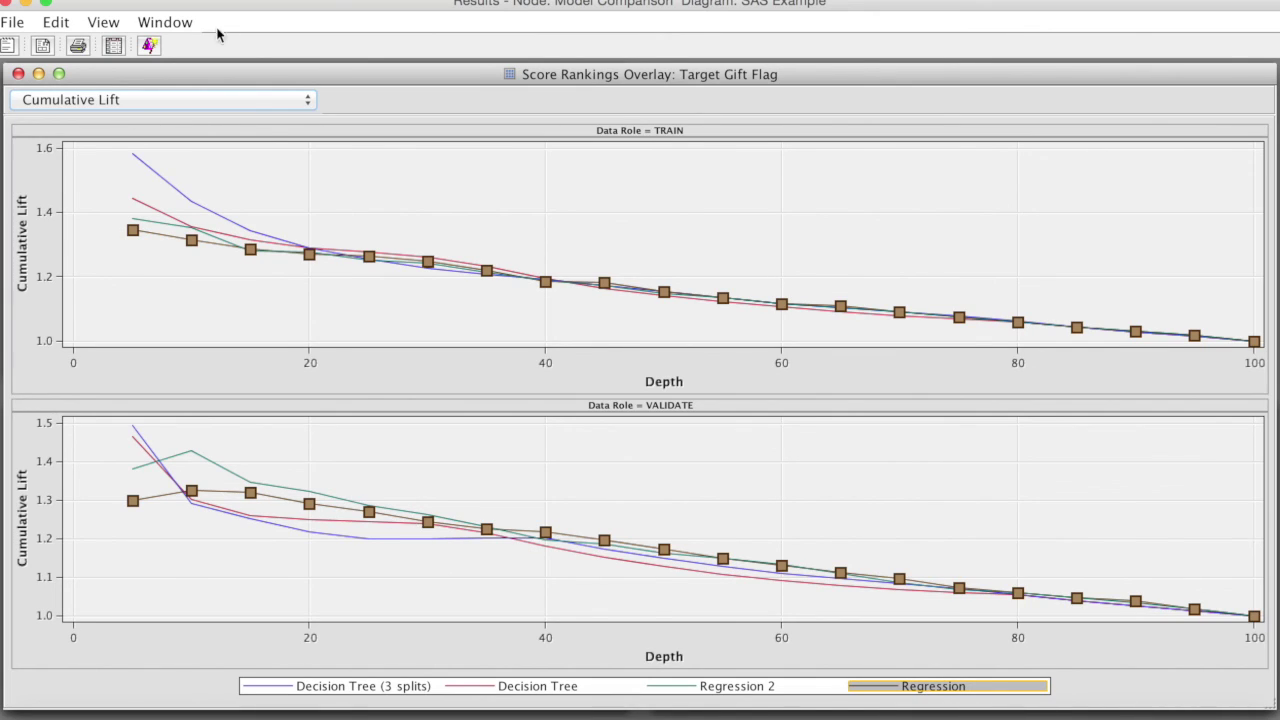
{"action": "left_click", "coordinate": [173, 24]}
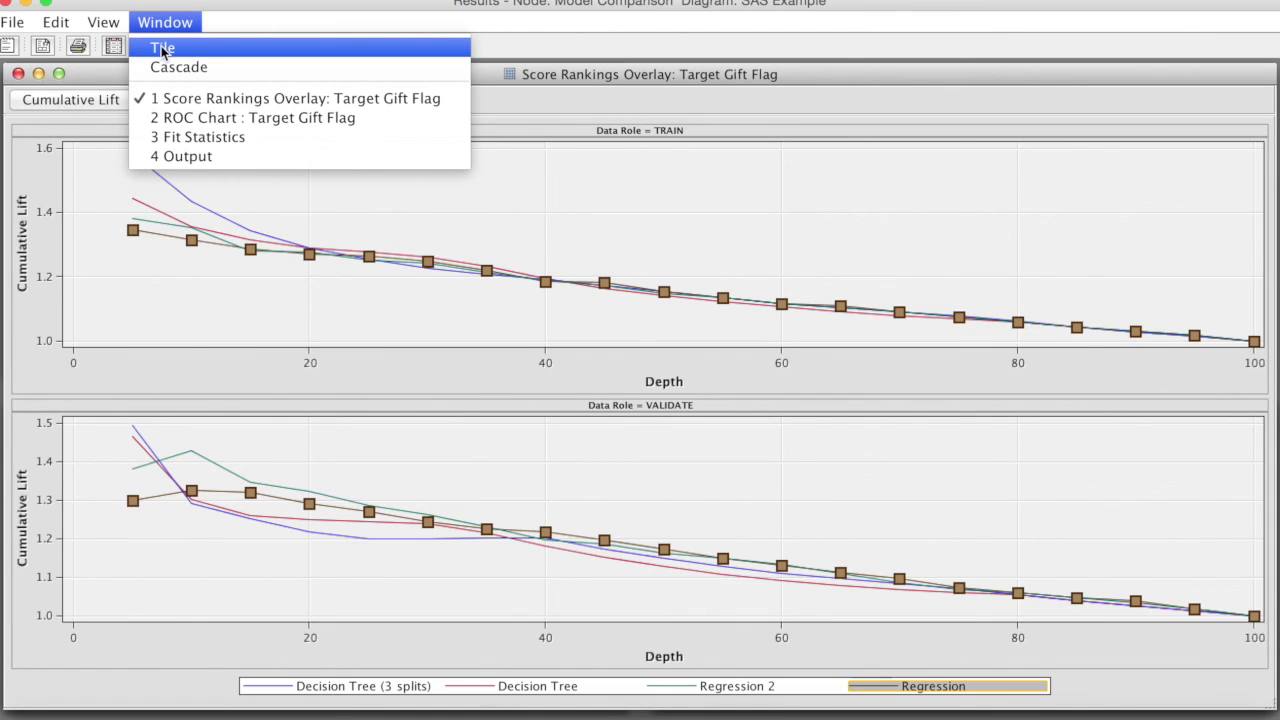
{"action": "left_click", "coordinate": [161, 50]}
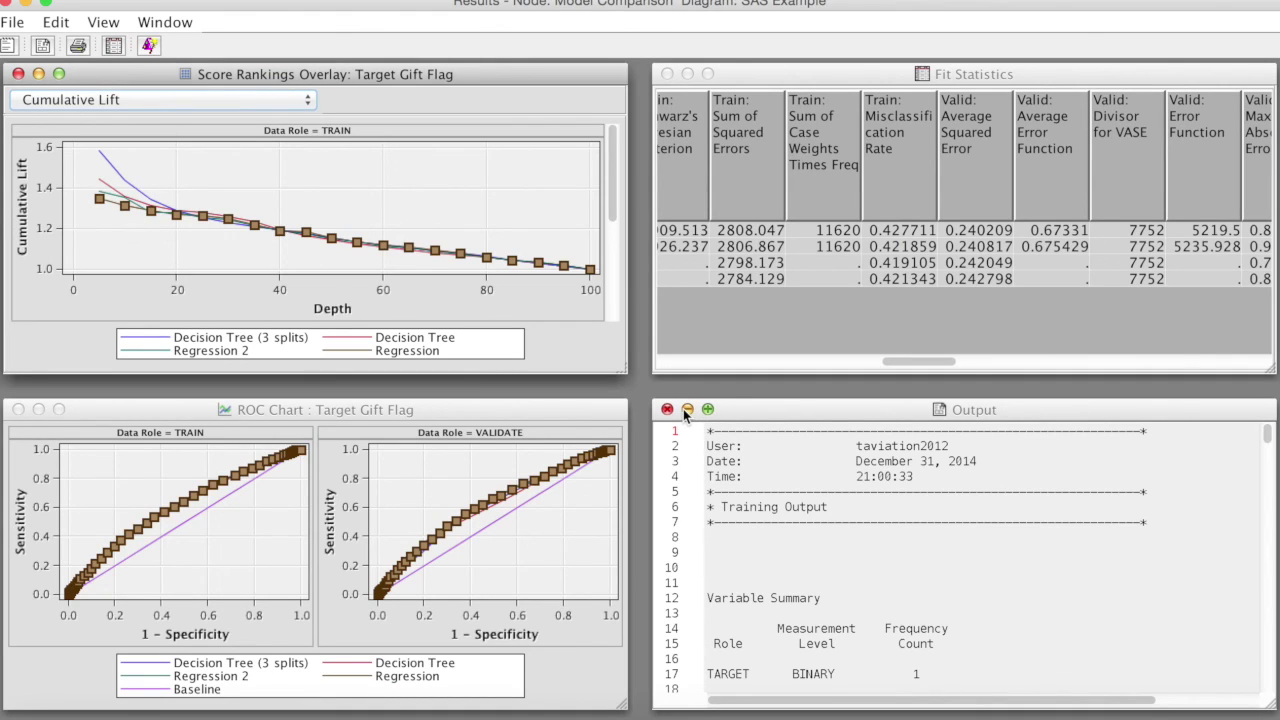